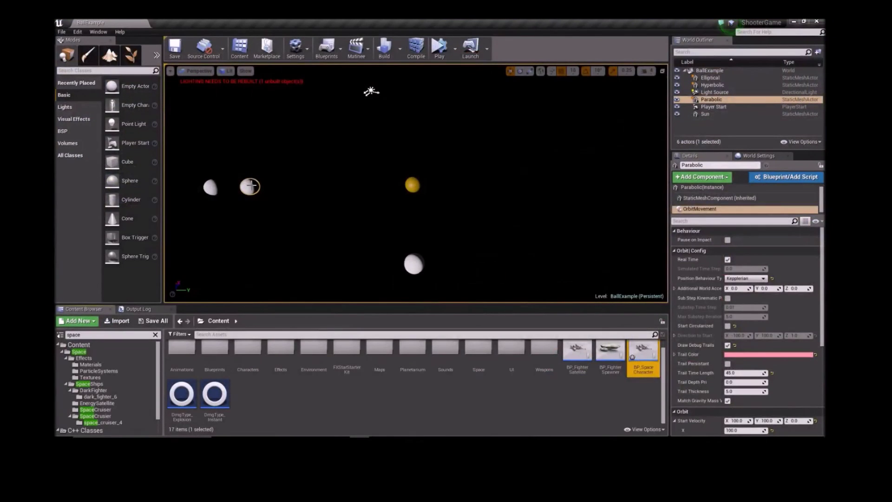
Inspect the GravityMass component settings of the yellow Sun sphere
left_click(251, 186)
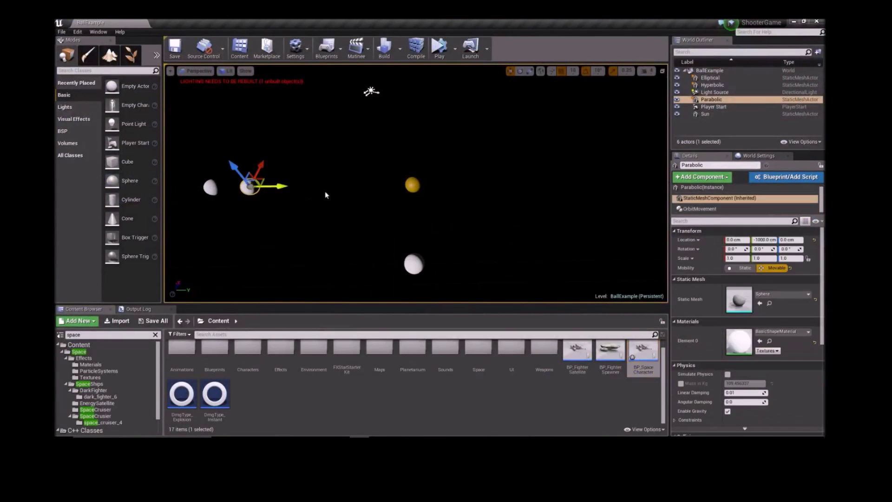
left_click(415, 181)
left_click(702, 198)
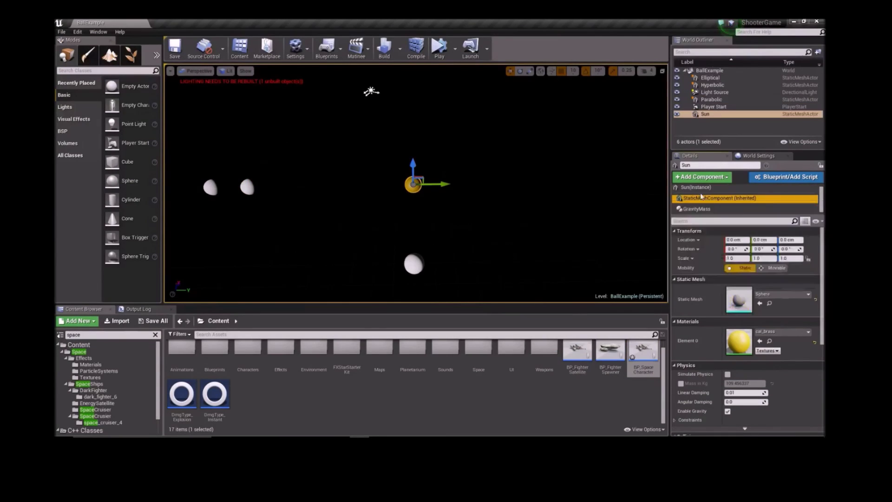
left_click(701, 209)
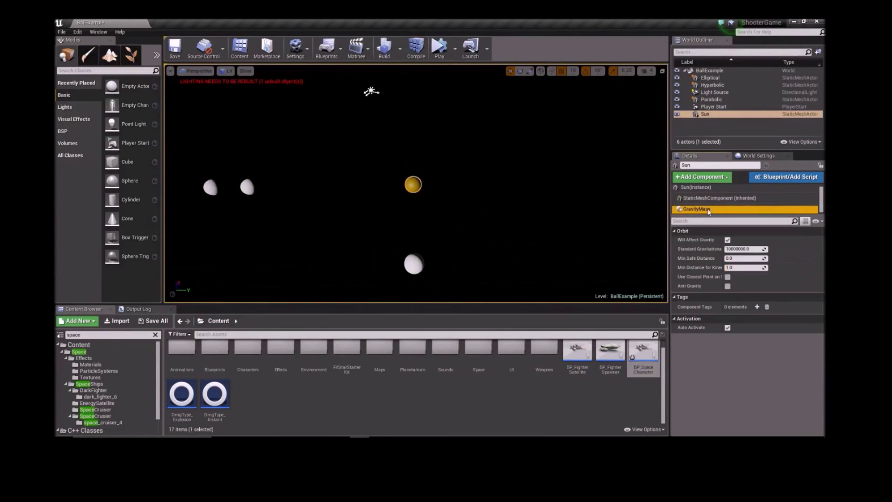
Review the Parabolic sphere's OrbitMovement settings and start velocity, and run the level simulation to watch the orbit trails
left_click(248, 186)
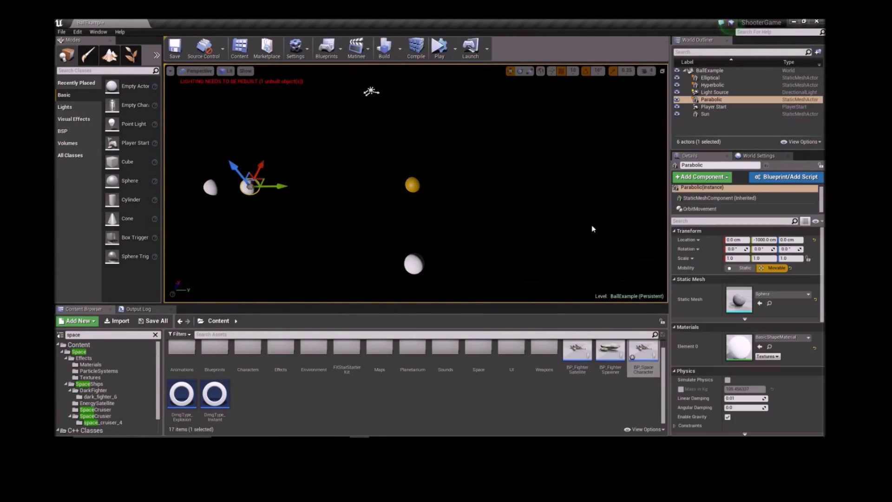
left_click(689, 209)
scroll(740, 251, "down", 4)
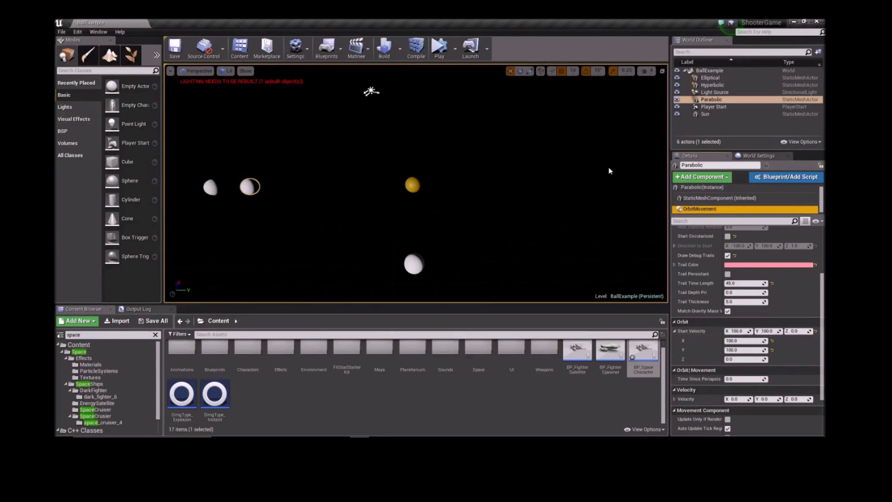
left_click(440, 46)
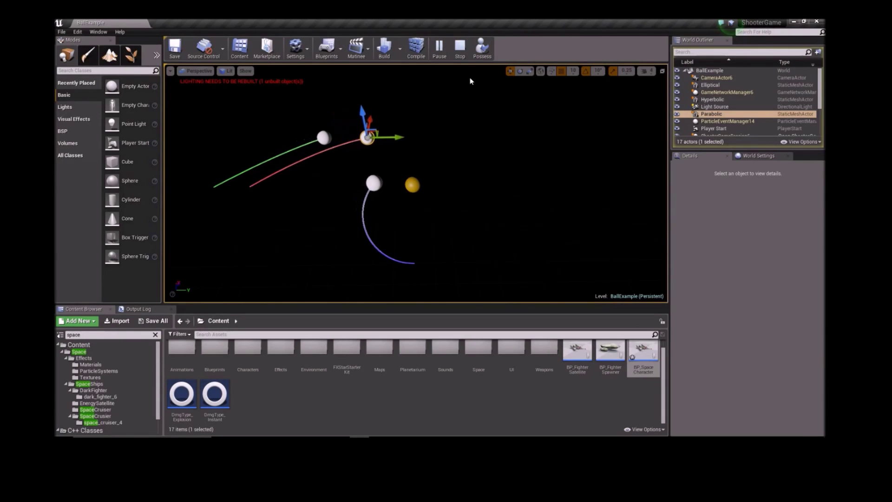
left_click(461, 47)
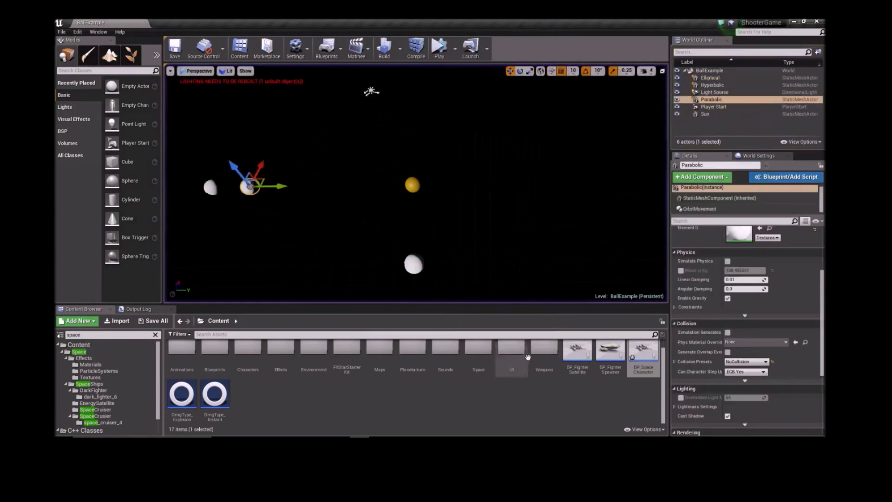
Open the BP_SpaceCharacter blueprint and browse the Orbit Data functions that can follow the Get Orbit node
double_click(644, 355)
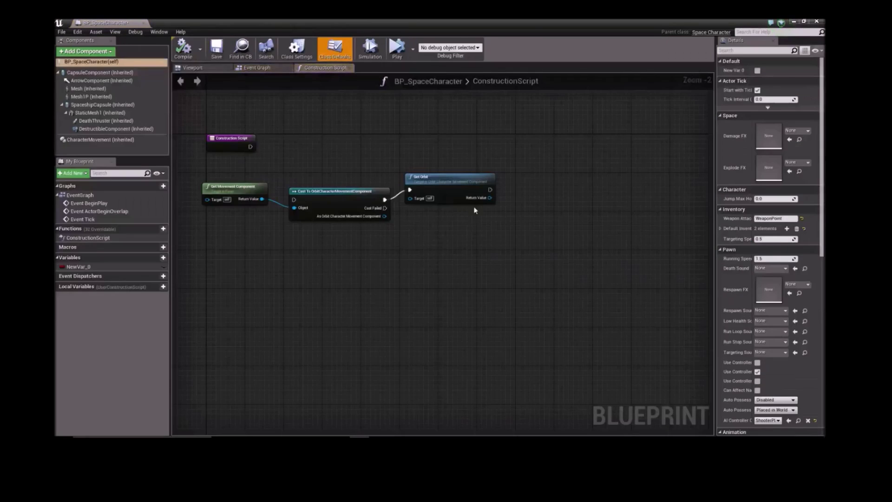
left_click_drag(490, 190, 529, 181)
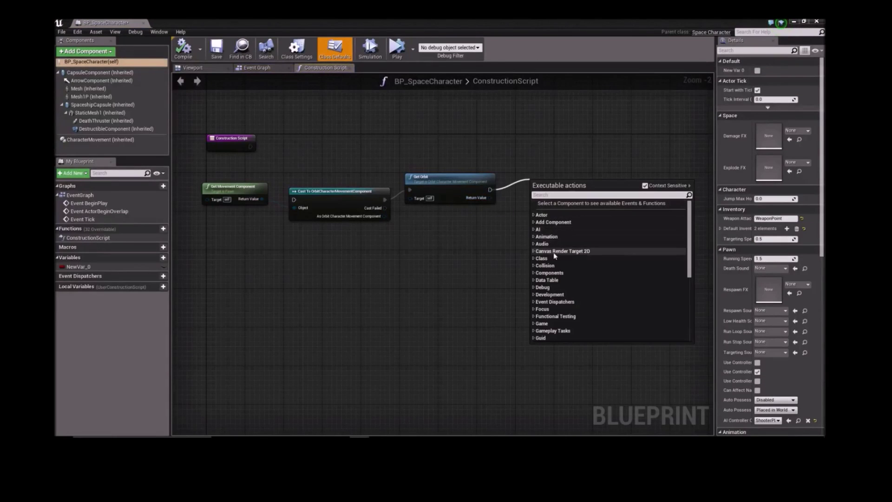
scroll(556, 289, "down", 3)
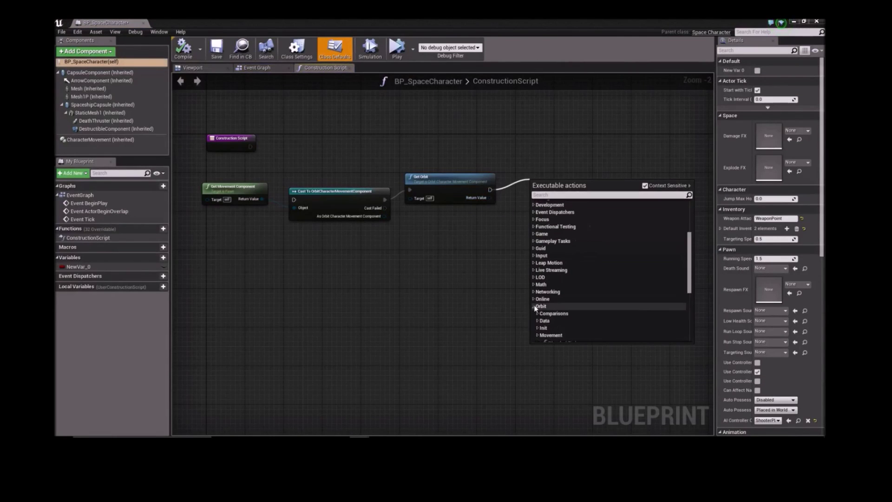
scroll(536, 307, "down", 2)
left_click(558, 319)
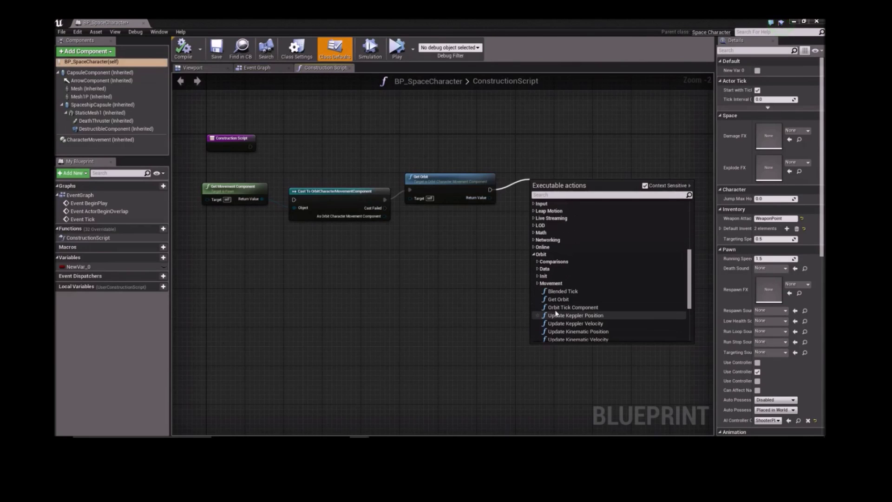
left_click(541, 269)
scroll(591, 281, "down", 3)
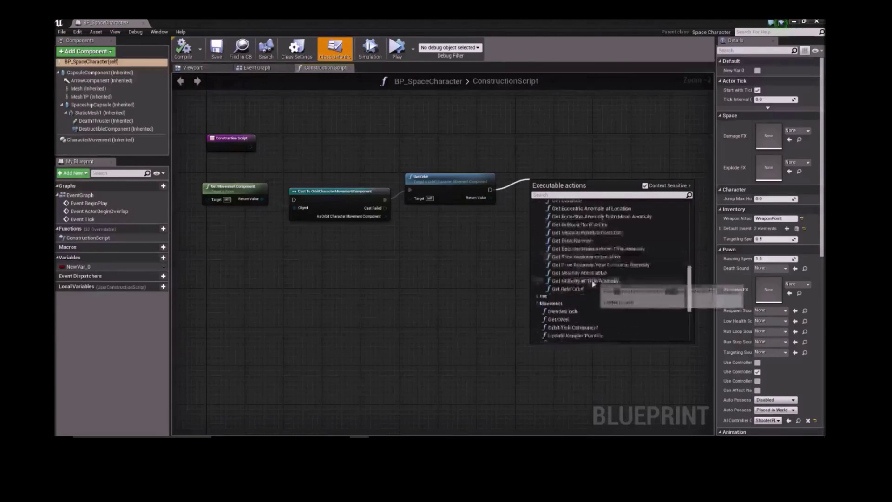
scroll(600, 279, "down", 2)
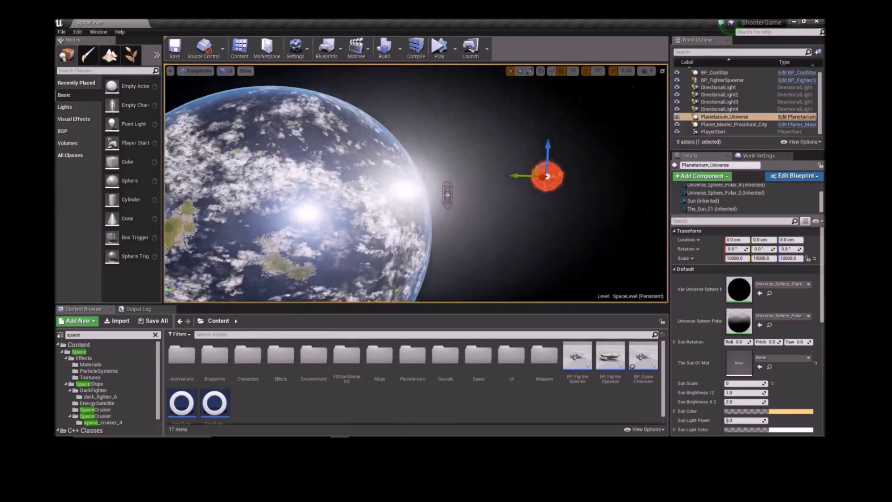
Inspect the gravity mass settings of the red BP_CoolStar in the space level
left_click(539, 161)
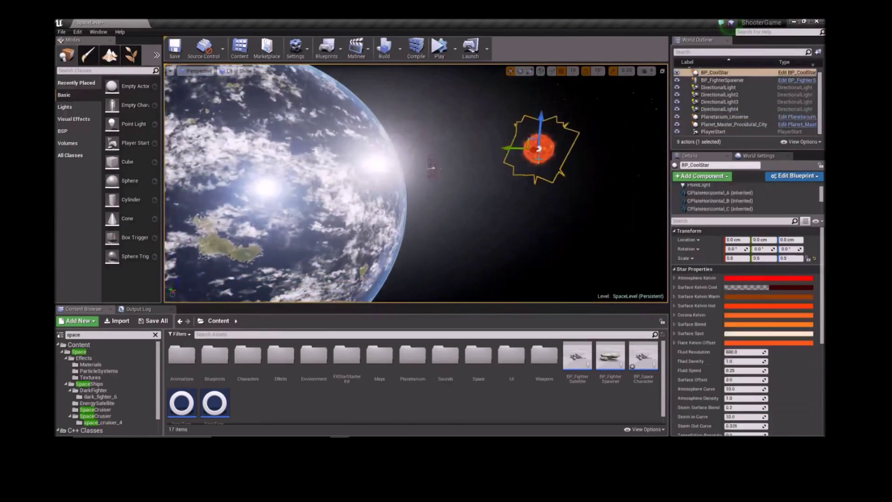
scroll(702, 198, "up", 3)
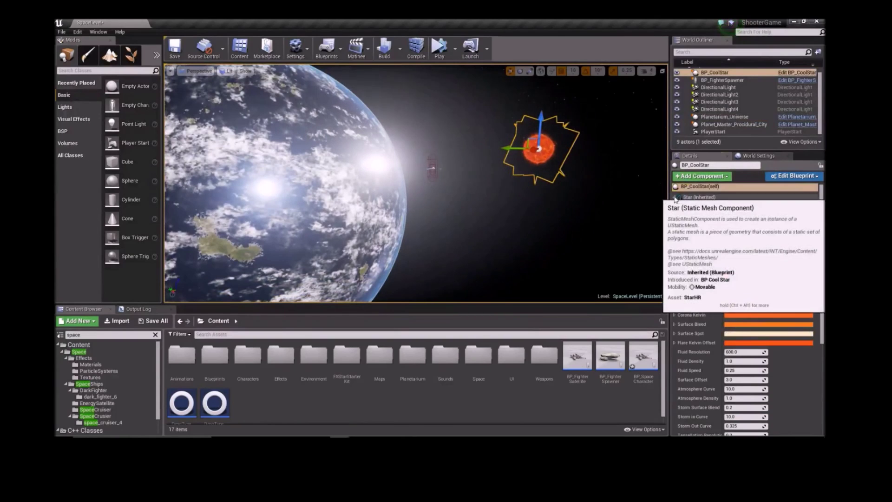
left_click(690, 209)
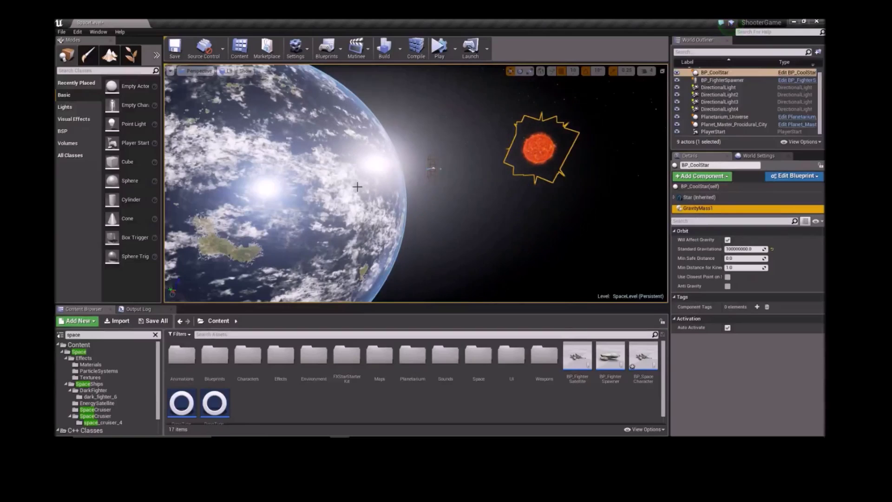
Inspect the planet's GravityMass and OrbitMovement component settings
left_click(346, 187)
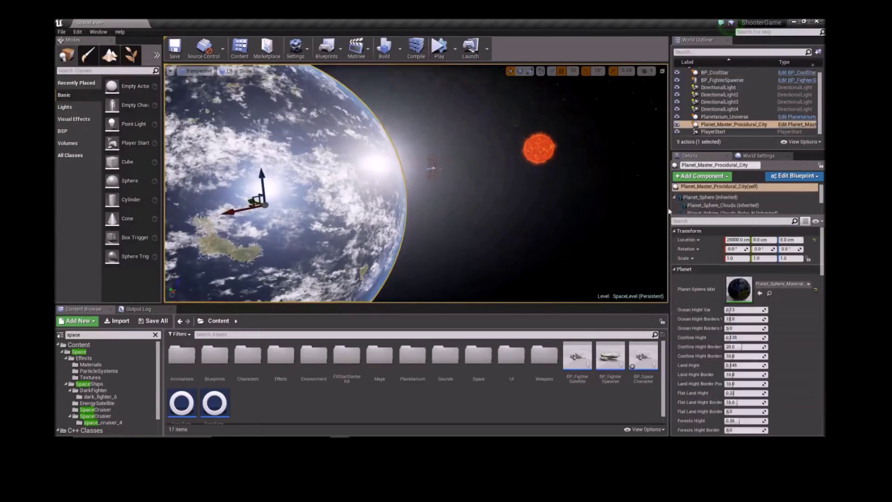
scroll(725, 200, "down", 3)
left_click(725, 201)
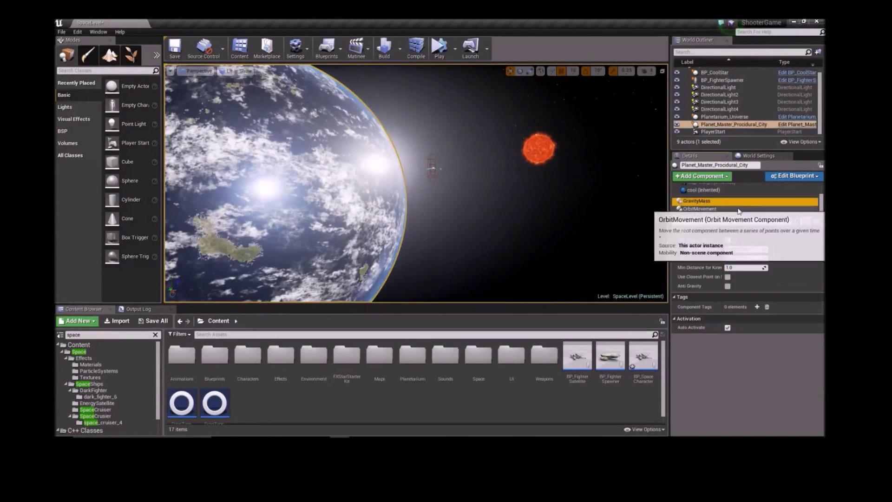
left_click(739, 209)
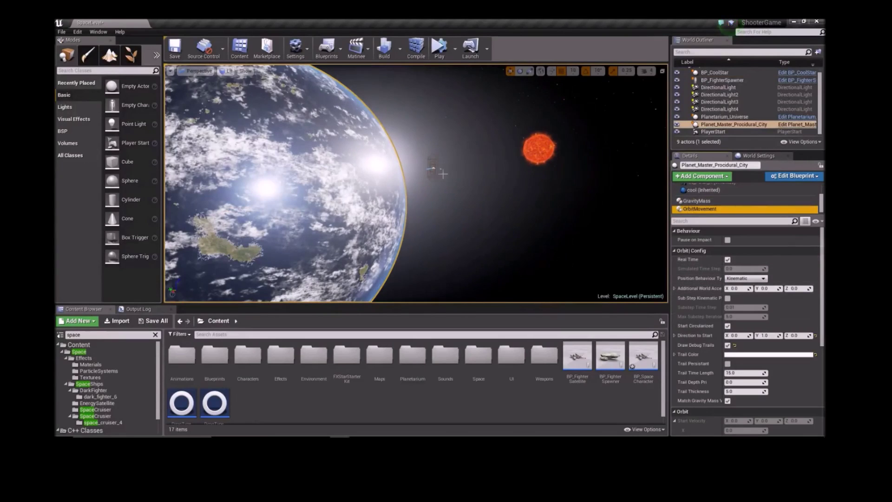
Review the BP_FighterSpawner's CharacterMovement orbit settings, switching Start Circularized off and back on
left_click(457, 186)
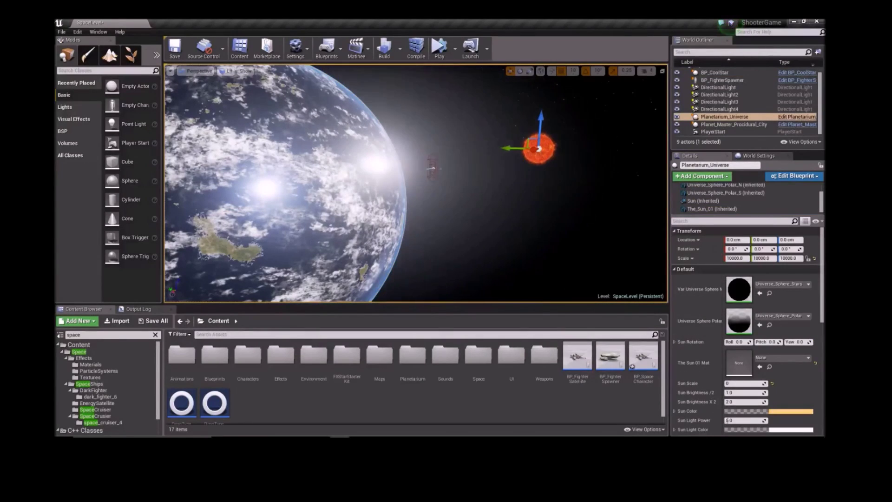
left_click(433, 168)
scroll(716, 200, "down", 3)
left_click(718, 209)
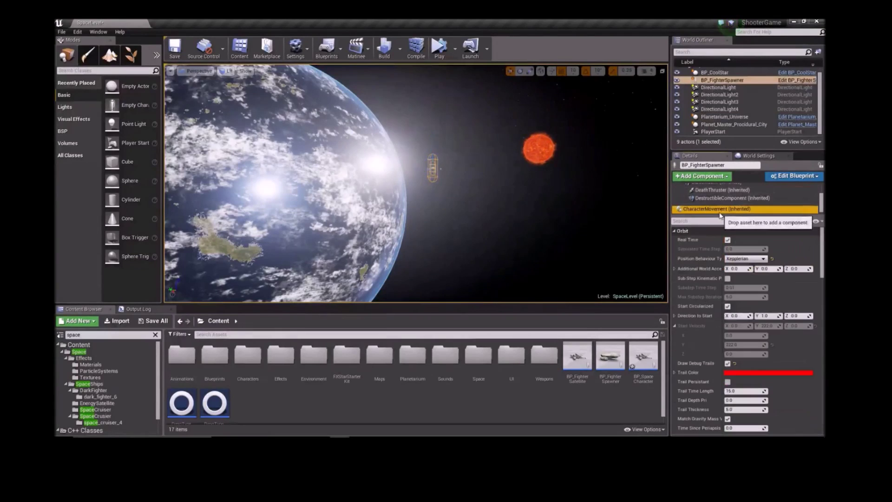
left_click(728, 306)
left_click(728, 306)
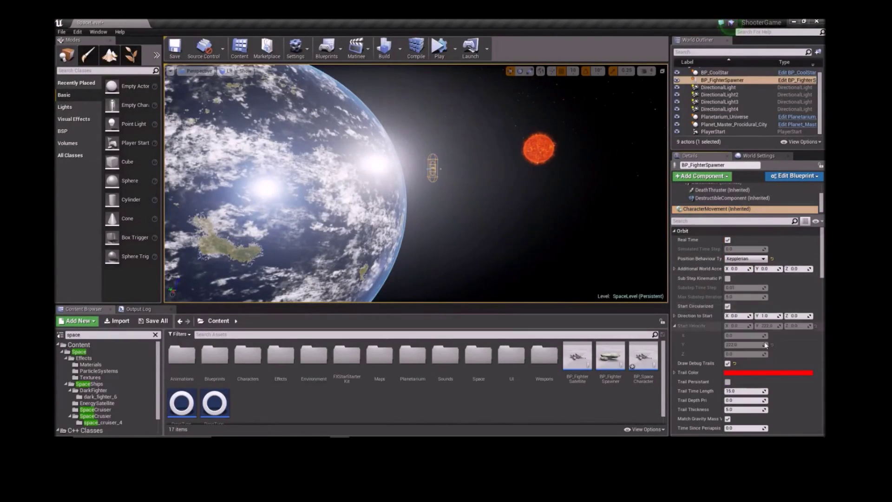
Simulate the space level, possess the player ship, and fly toward the orbiting fighter and shoot it down
left_click(439, 52)
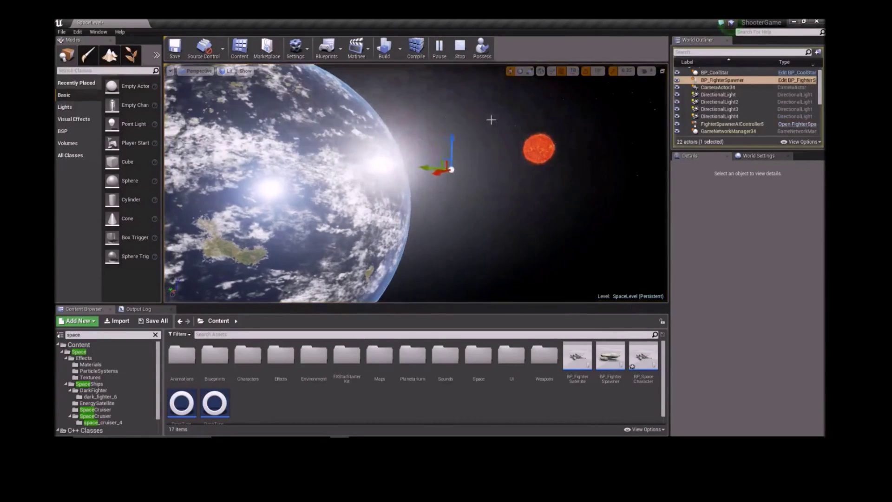
right_click(495, 125)
left_click(482, 48)
left_click(482, 48)
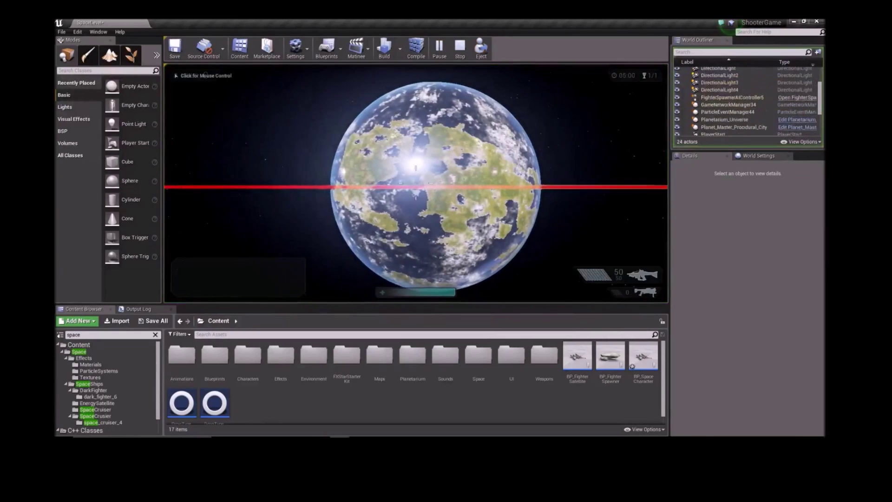
key("w")
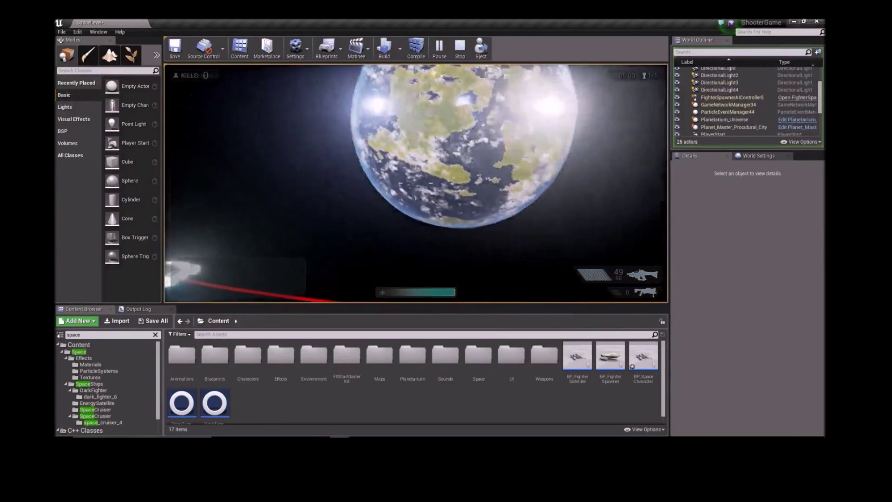
key("w")
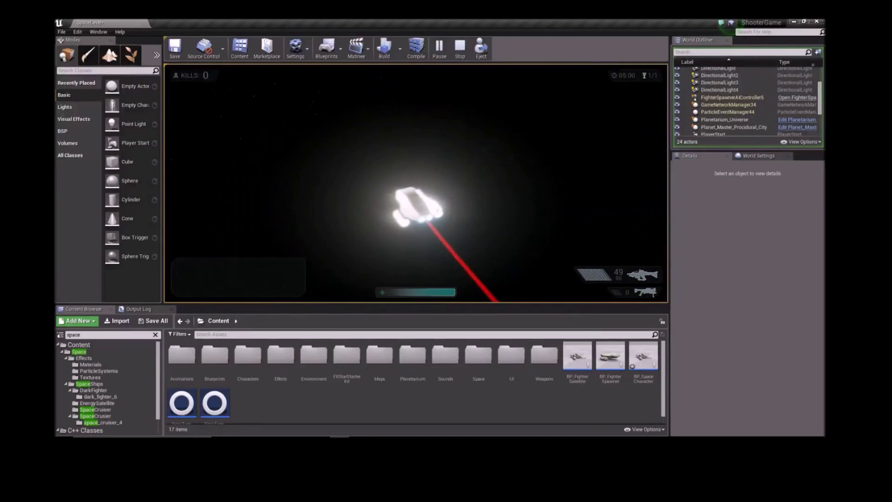
left_click(416, 184)
left_click(416, 183)
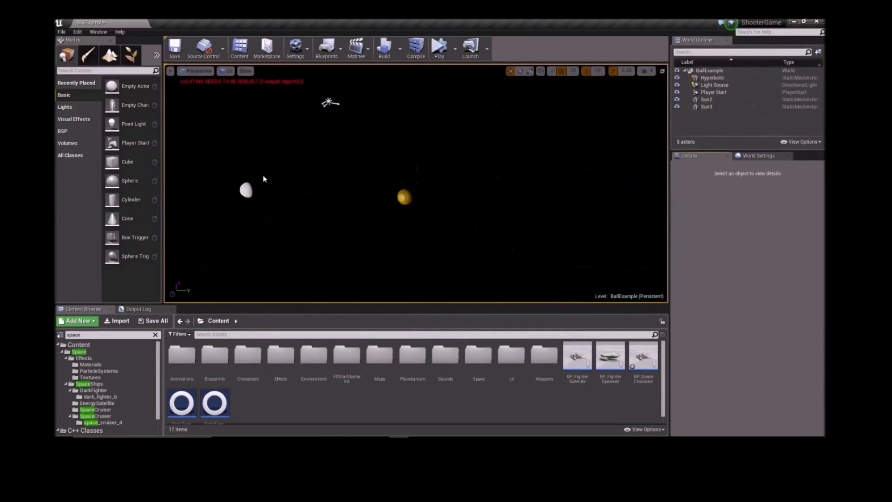
Set the Hyperbolic sphere's OrbitMovement position behaviour type to Kinematic in the BallExample level
left_click(247, 190)
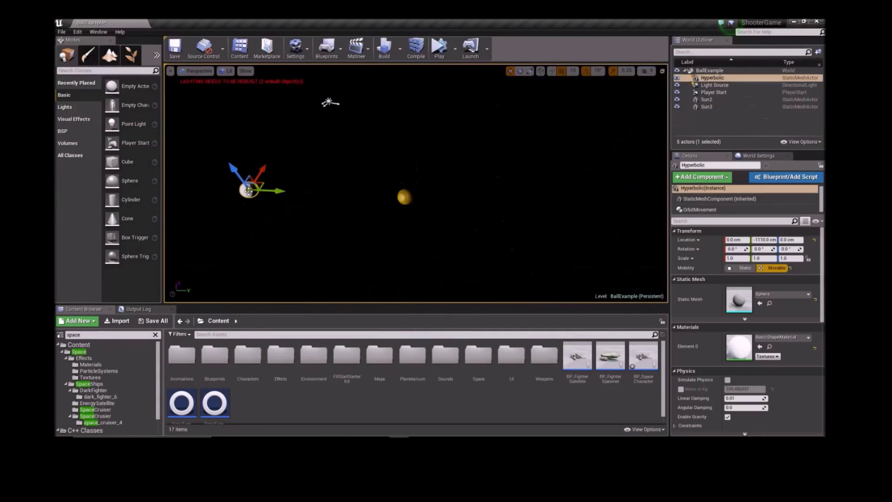
left_click(694, 210)
left_click(762, 278)
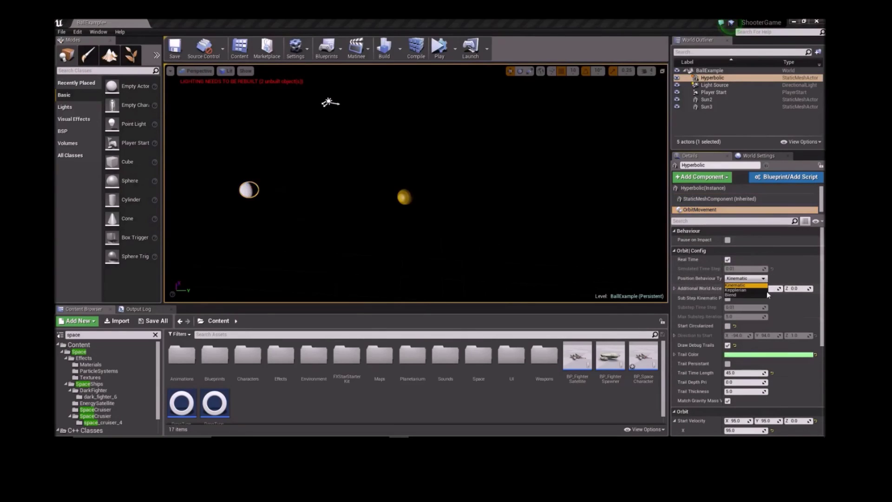
left_click(756, 287)
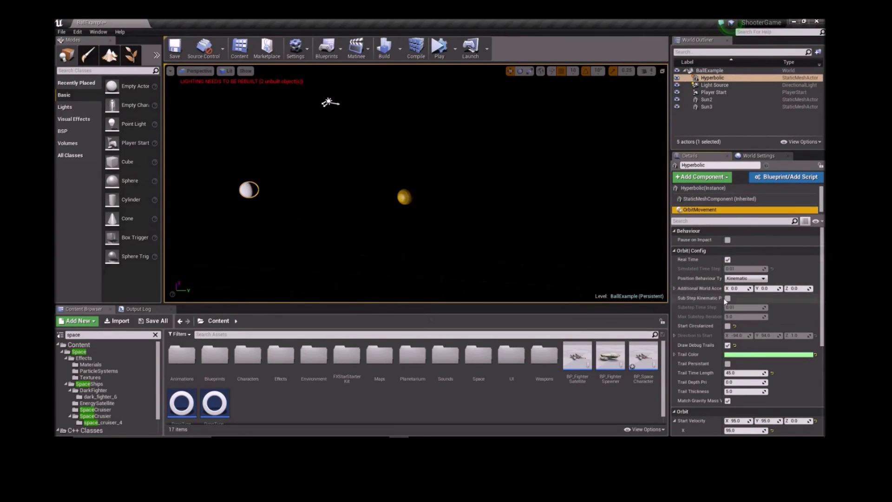
Duplicate the yellow sun and move the copy toward the white sphere, to -640 cm along Y
left_click(407, 197)
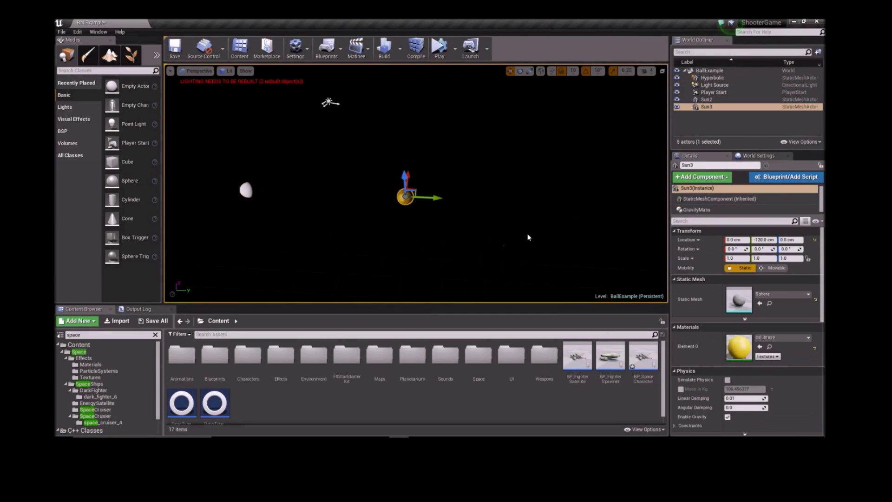
key("ctrl+w")
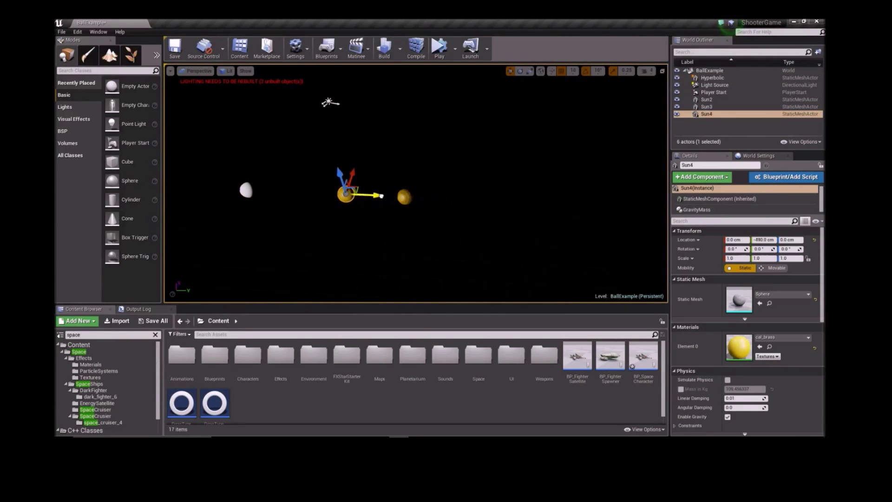
left_click_drag(382, 195, 358, 194)
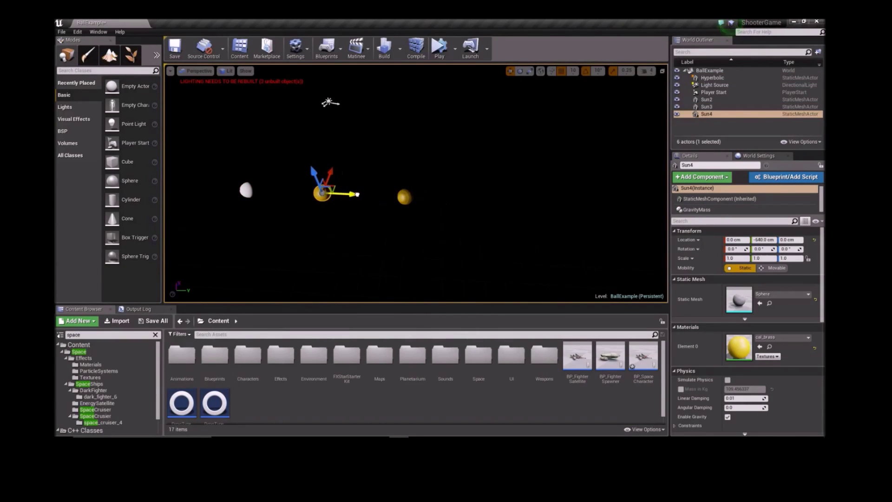
Run the simulation to watch the white sphere's path around both suns, and stop it
left_click(439, 46)
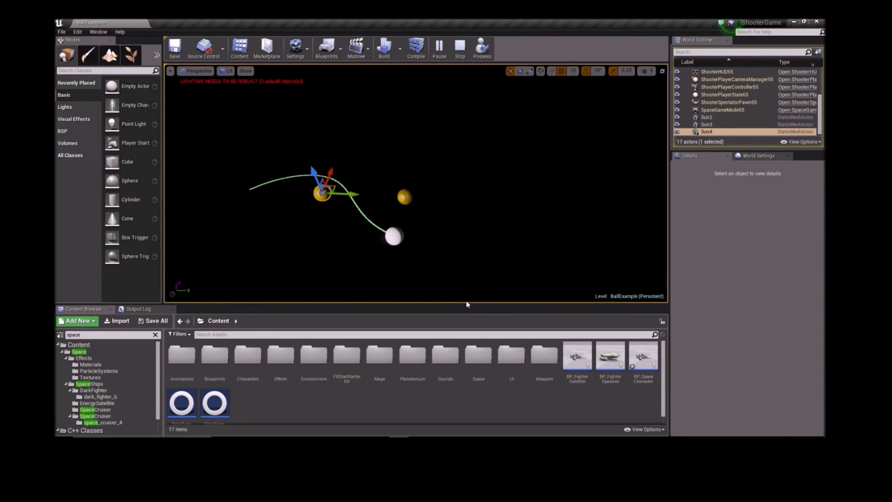
right_click(468, 81)
left_click(460, 46)
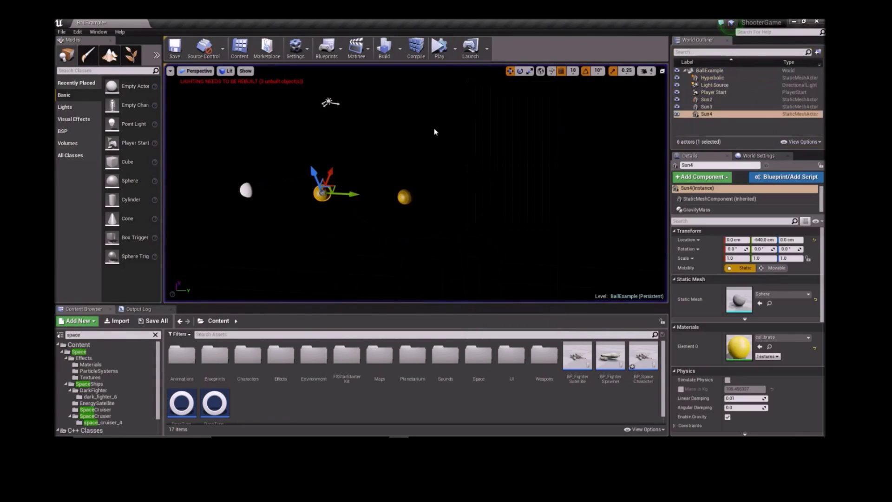
Delete Sun2 and Sun3, leaving only the Sun4 copy nearest the white sphere
left_click(407, 197)
key("Delete")
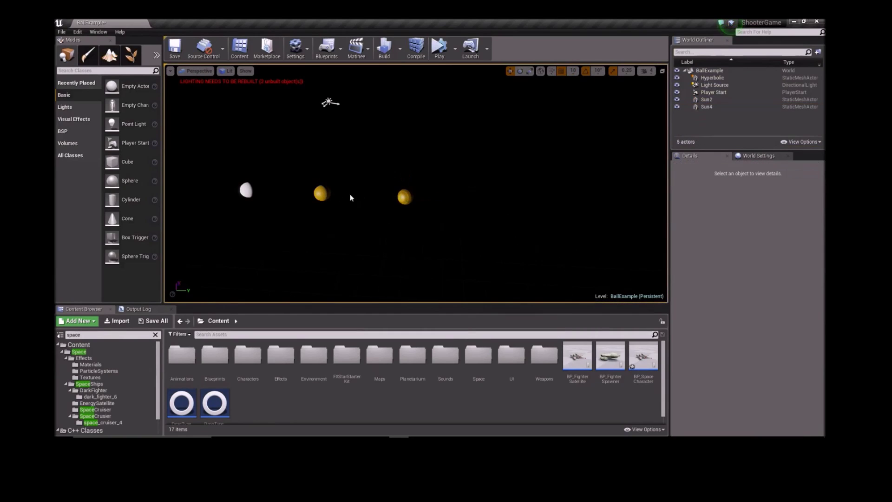
left_click(322, 194)
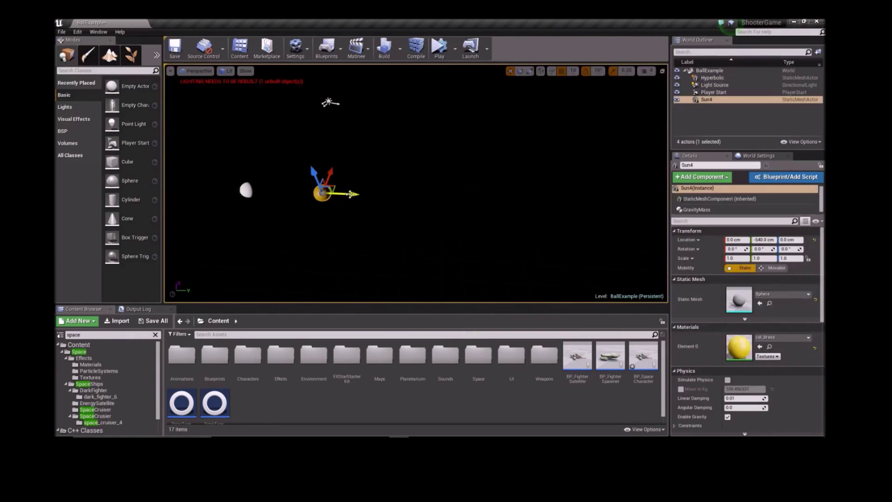
Set the Hyperbolic sphere's OrbitMovement position behaviour type to Kepplerian and run the simulation
left_click(248, 189)
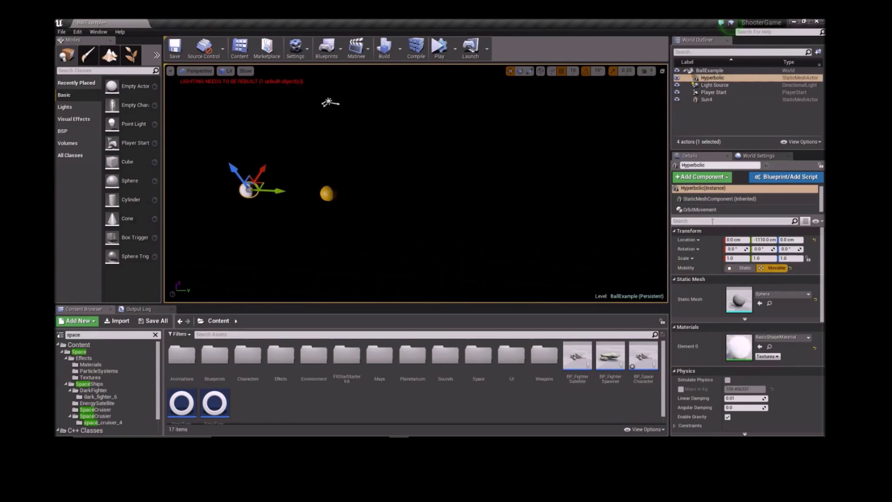
left_click(700, 209)
left_click(744, 278)
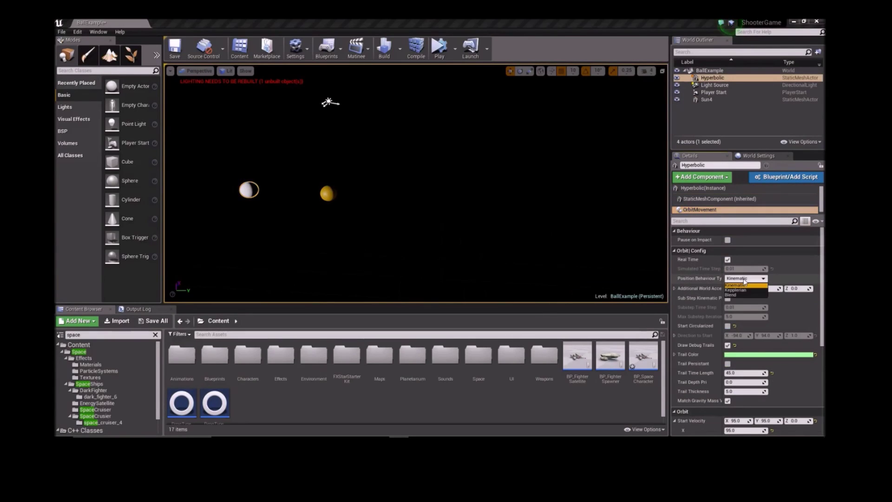
left_click(742, 290)
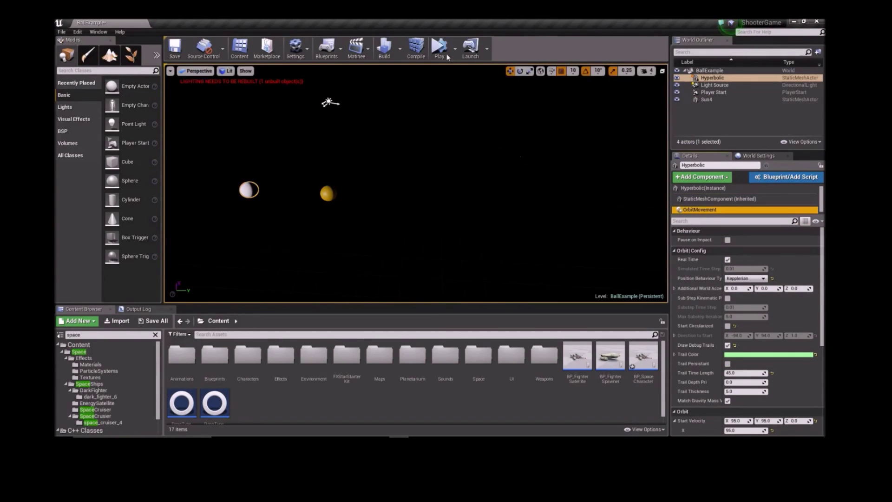
left_click(439, 47)
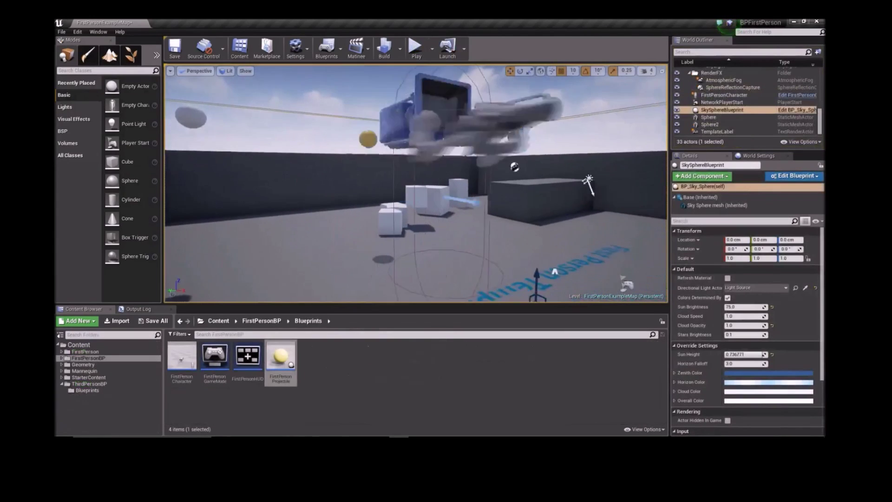
Inspect the arena floor's GravityMass settings in FirstPersonExampleMap, including the closest-point and anti-gravity options
right_click_drag(233, 181, 220, 203)
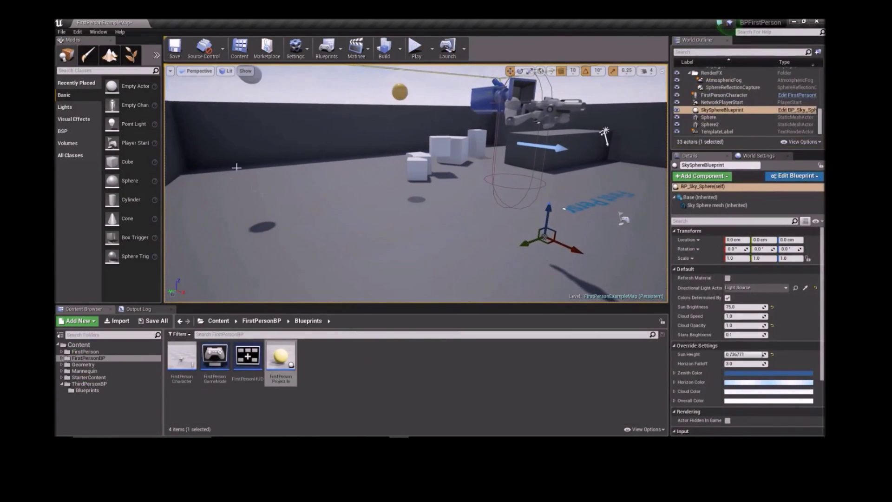
left_click(545, 170)
left_click(697, 209)
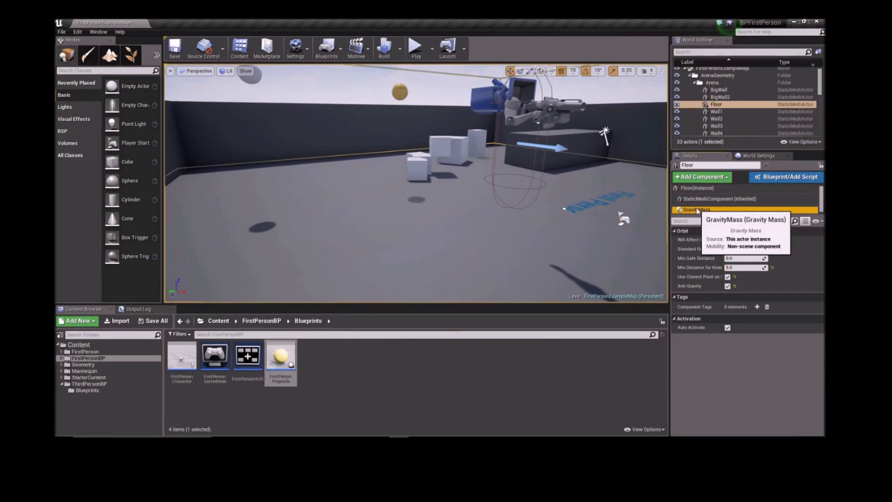
left_click(728, 277)
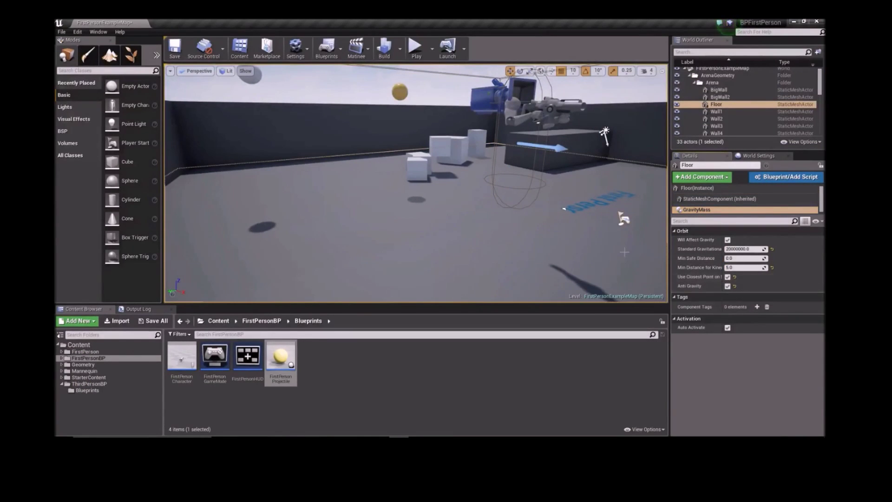
right_click_drag(416, 184, 400, 160)
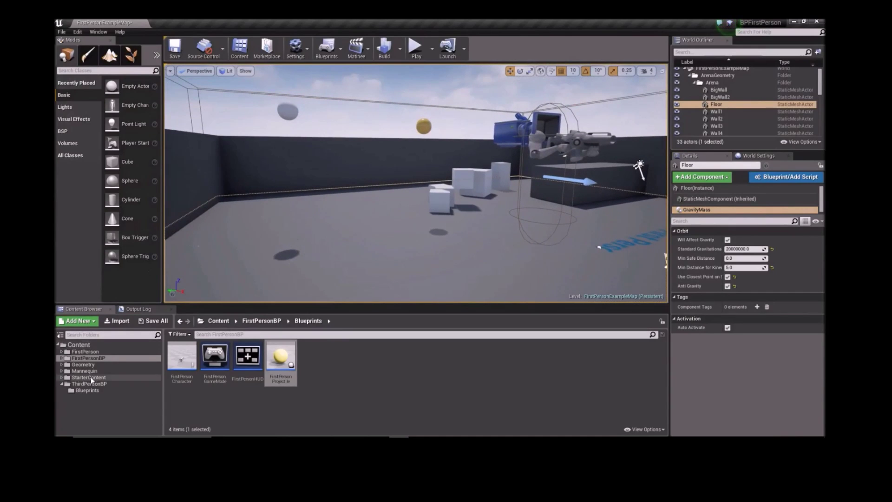
Open the FirstPersonProjectile blueprint, inspect its OrbitMovement component settings, and close the blueprint
double_click(282, 368)
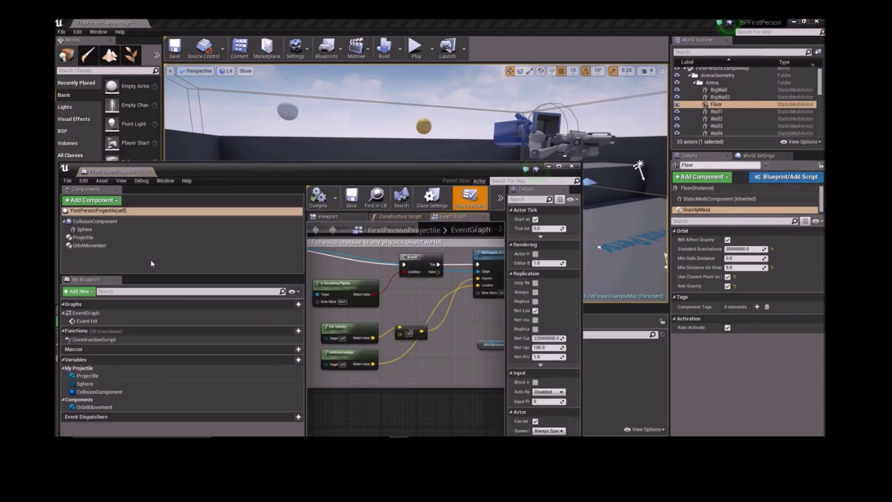
left_click(121, 238)
left_click(113, 245)
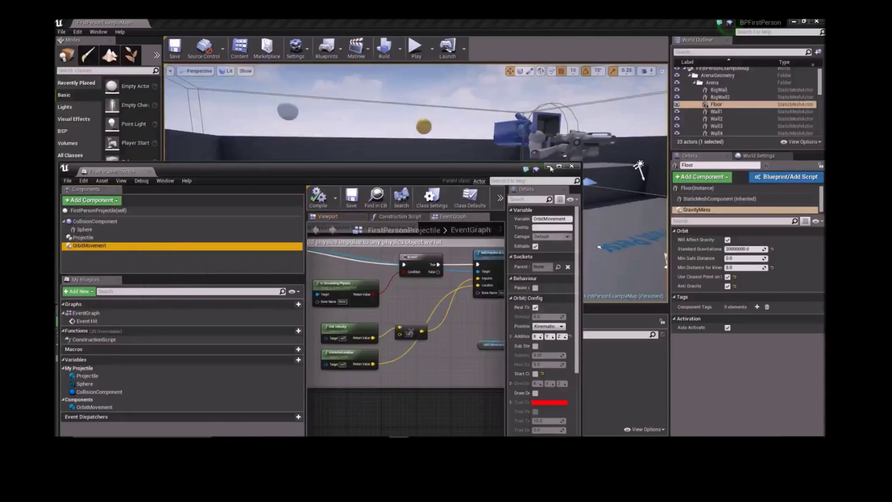
left_click(572, 166)
Inspect the floating yellow sphere's GravityMass settings and select the grey sphere to view its components
left_click(424, 126)
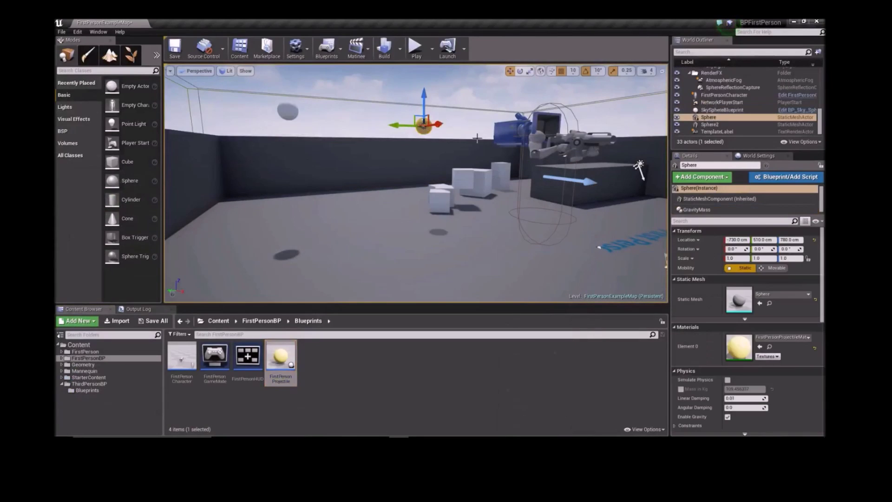
left_click(697, 209)
right_click_drag(285, 110, 289, 110)
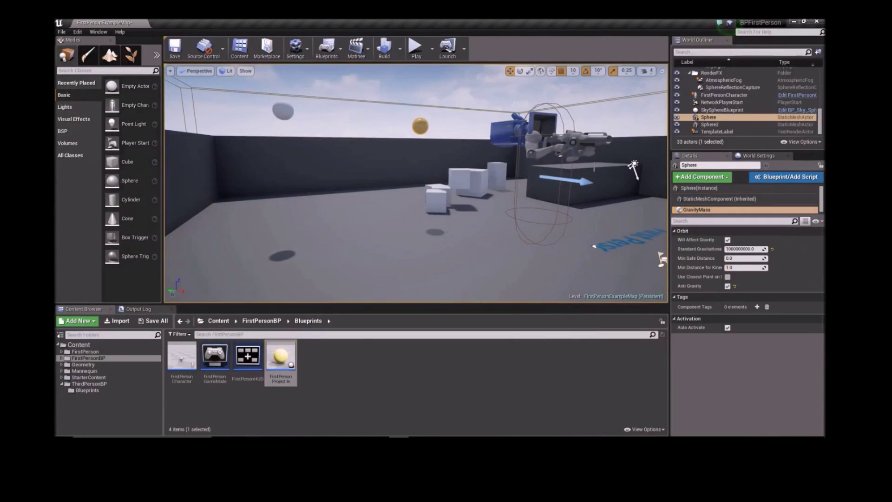
left_click(283, 110)
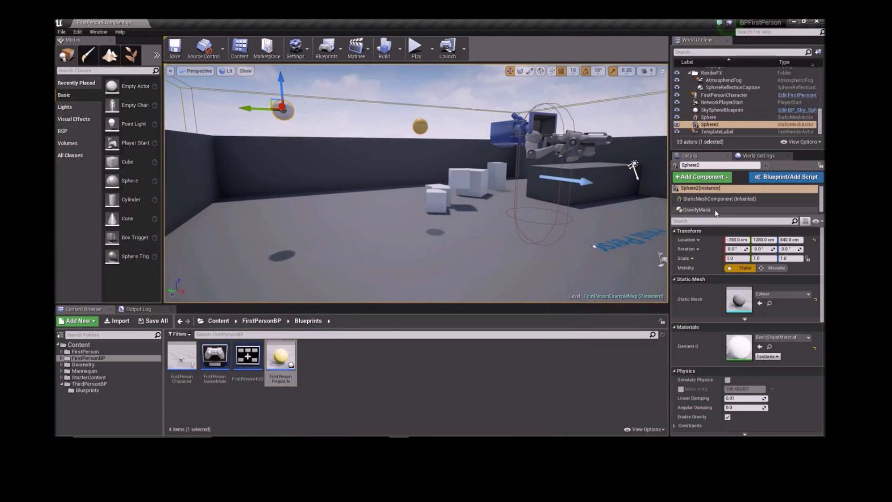
Play the first-person level, fire projectiles toward the floating spheres to watch their paths, and release the game's mouse control
left_click(416, 46)
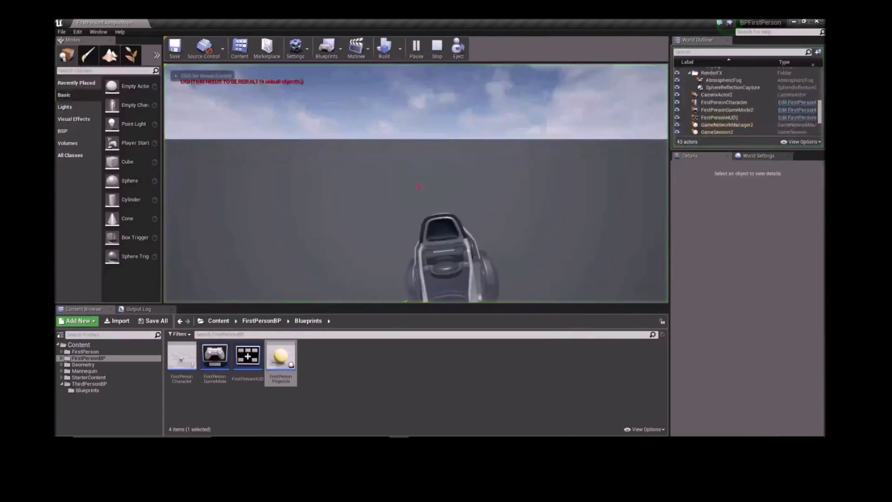
left_click(419, 186)
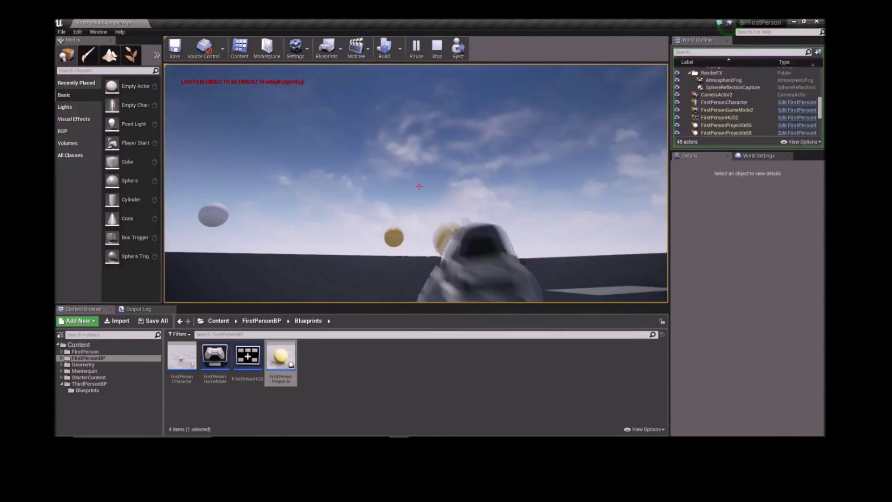
left_click(420, 187)
left_click(419, 187)
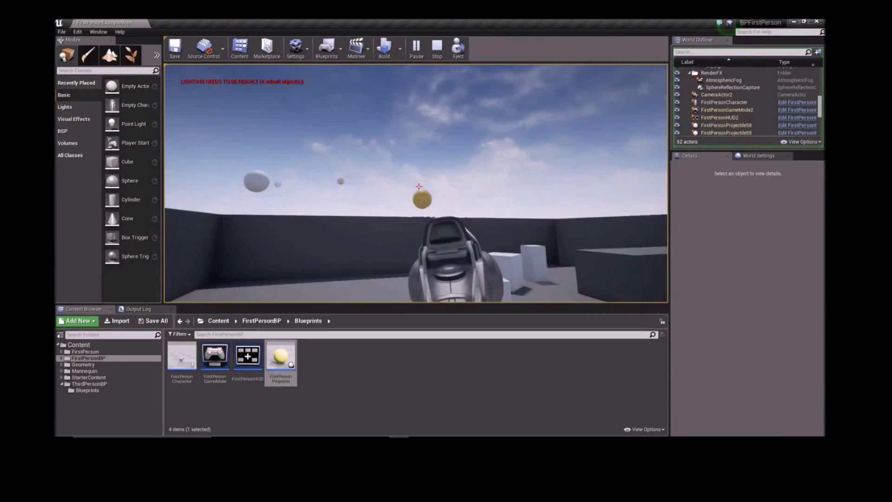
key("grave")
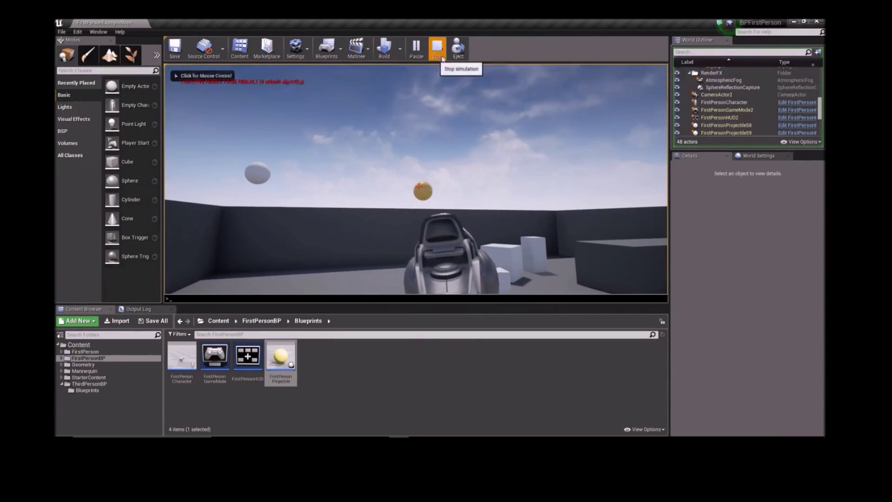